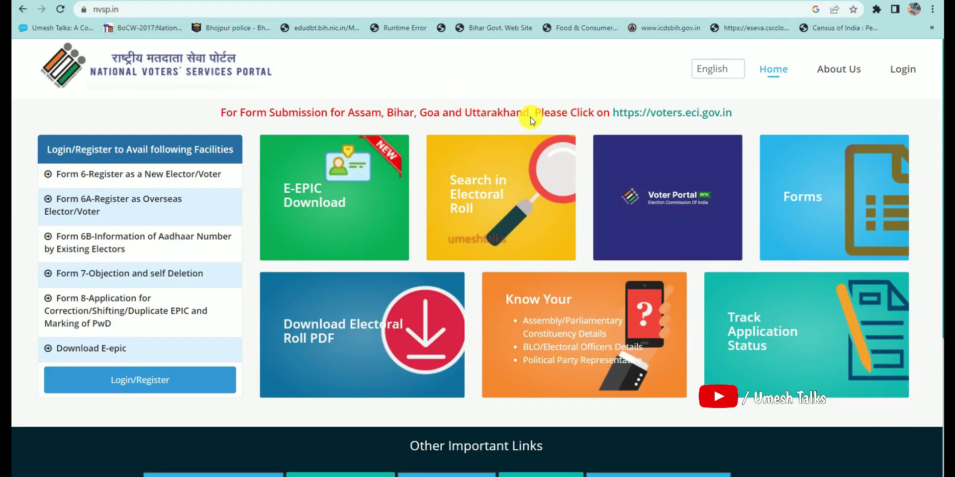
Switch from the National Voters' Services Portal to voters.eci.gov.in and log in to the voter account.
left_click(654, 118)
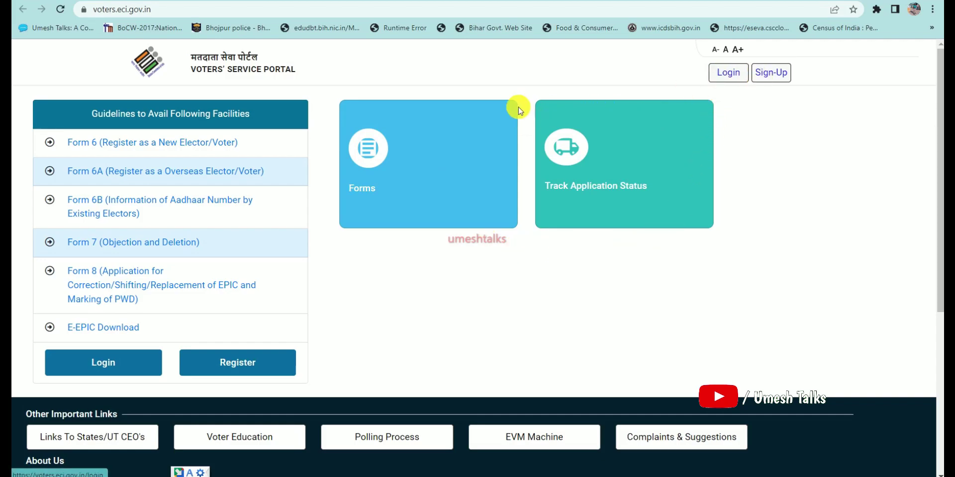
key("alt+Left")
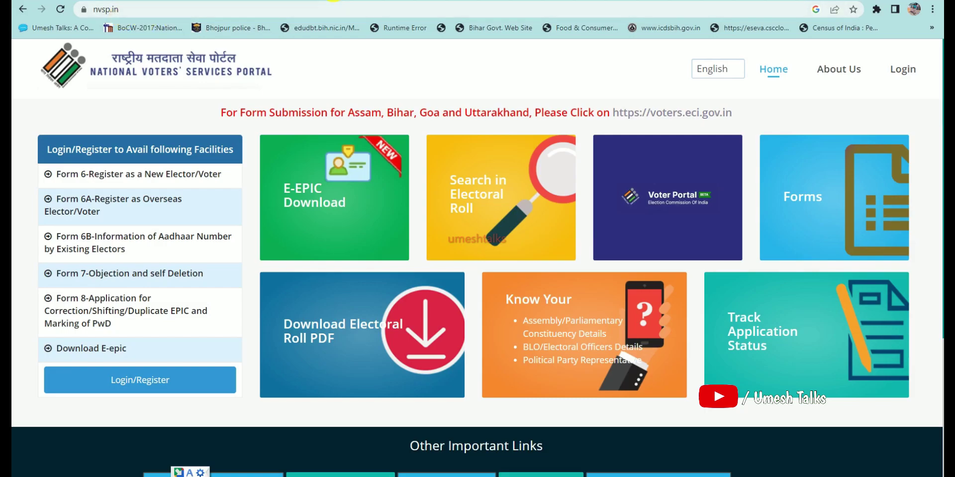
key("alt+Right")
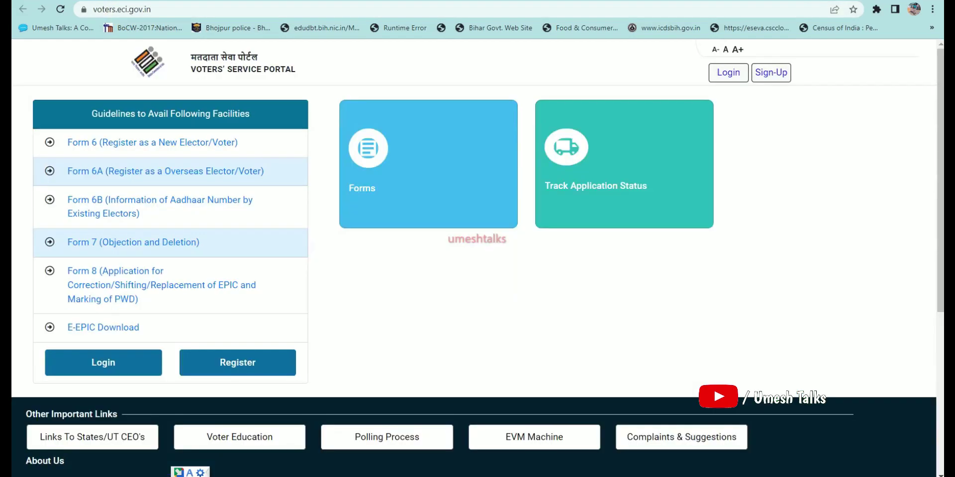
left_click(761, 75)
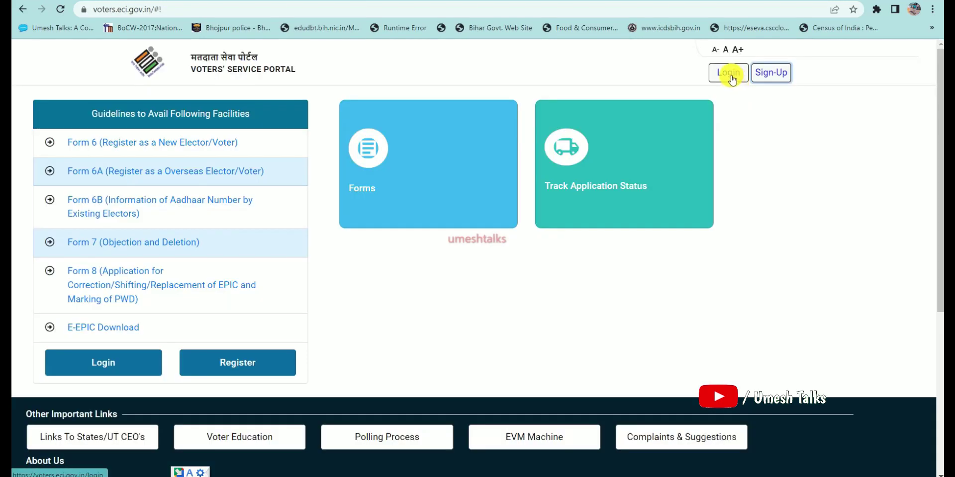
left_click(729, 74)
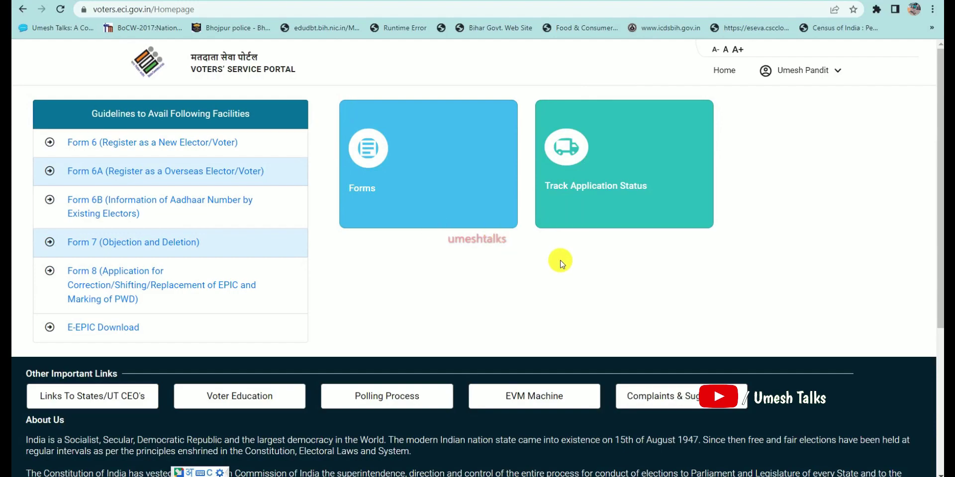
Open Form 8 for shifting, correction or EPIC replacement from the portal's forms list.
left_click(791, 78)
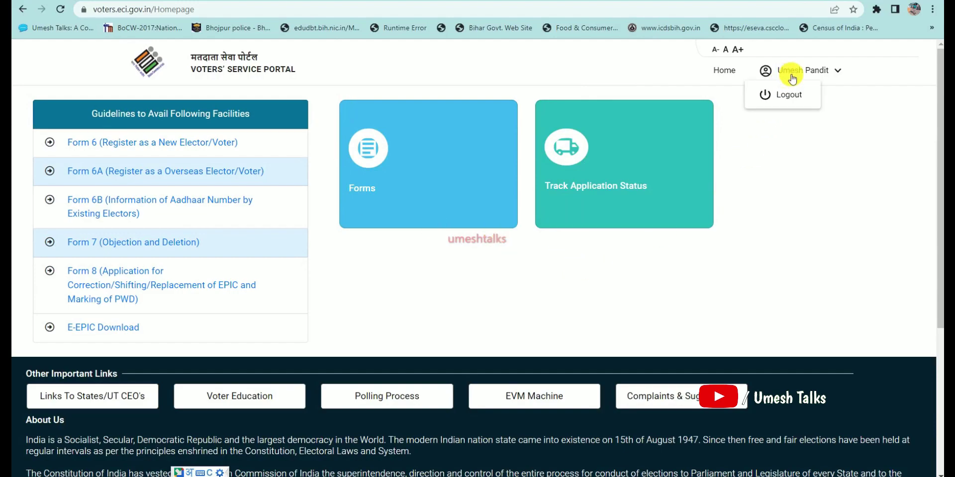
left_click(373, 152)
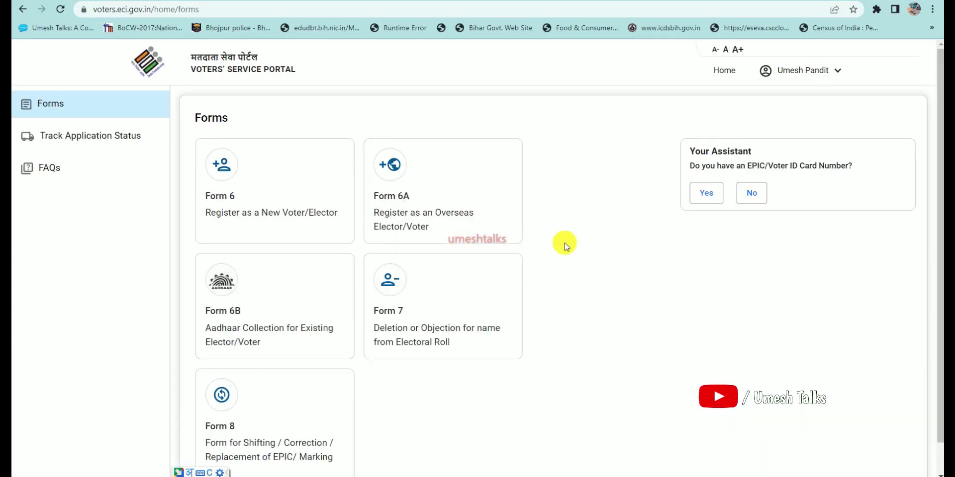
scroll(611, 273, "down", 1)
left_click(223, 367)
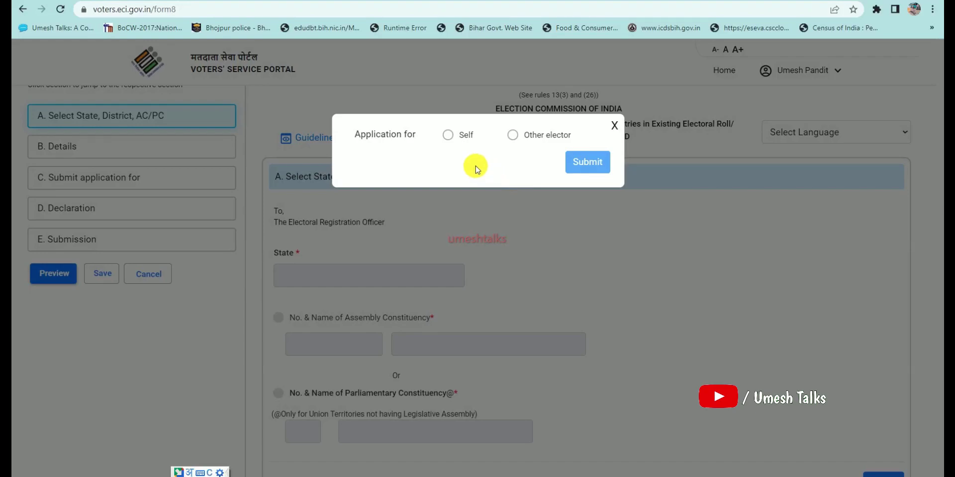
Set the Form 8 application to be for Self and submit the prefilled EPIC number.
left_click(513, 138)
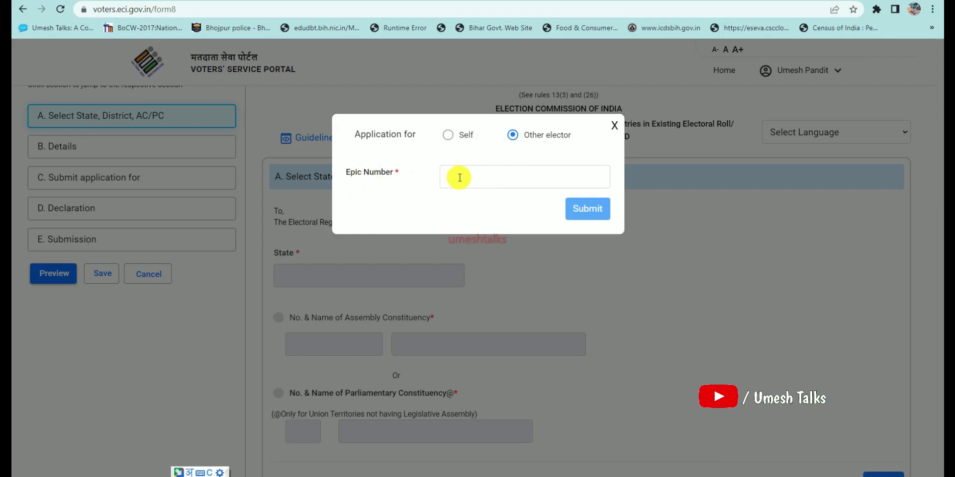
left_click(448, 136)
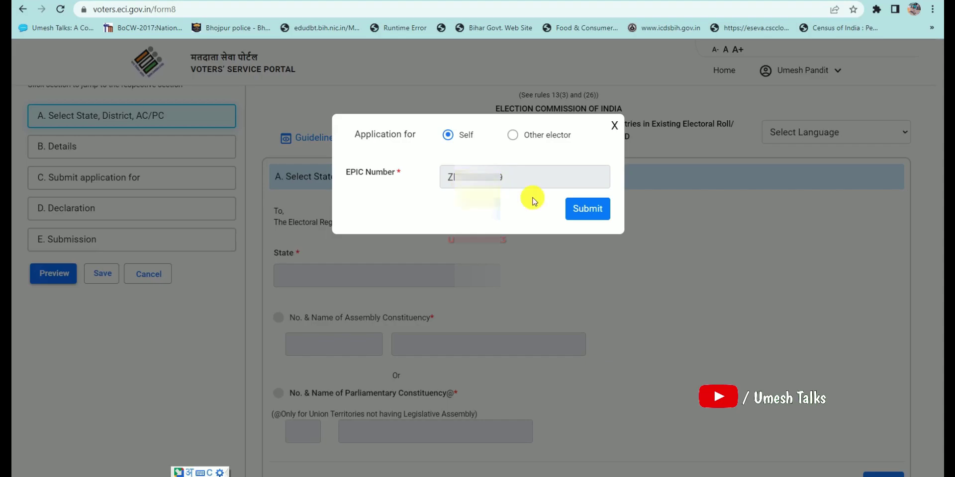
left_click(575, 209)
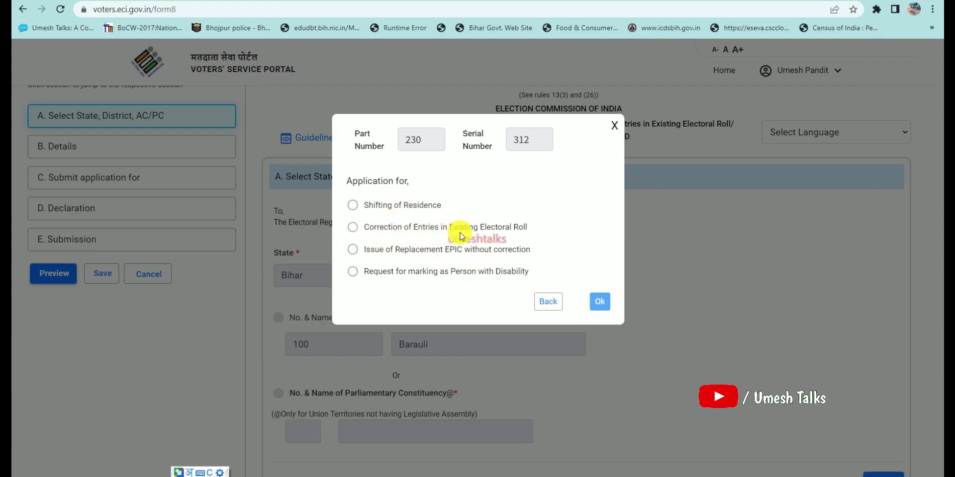
Choose Correction of Entries in Existing Electoral Roll and confirm keeping the address associated with the EPIC.
left_click(352, 227)
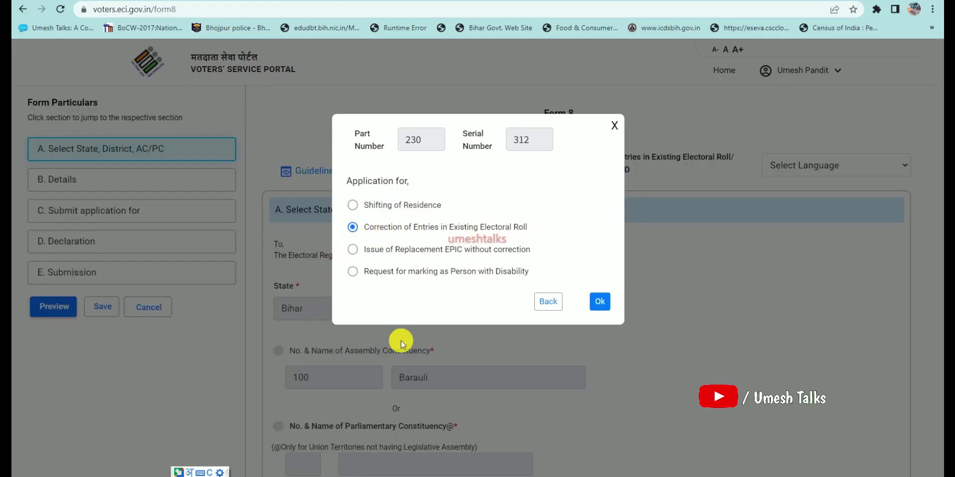
left_click(600, 301)
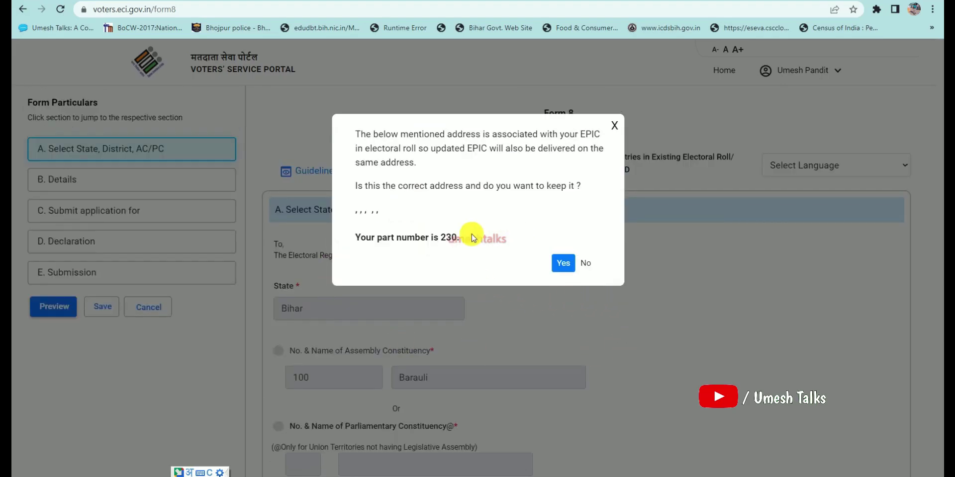
left_click(560, 263)
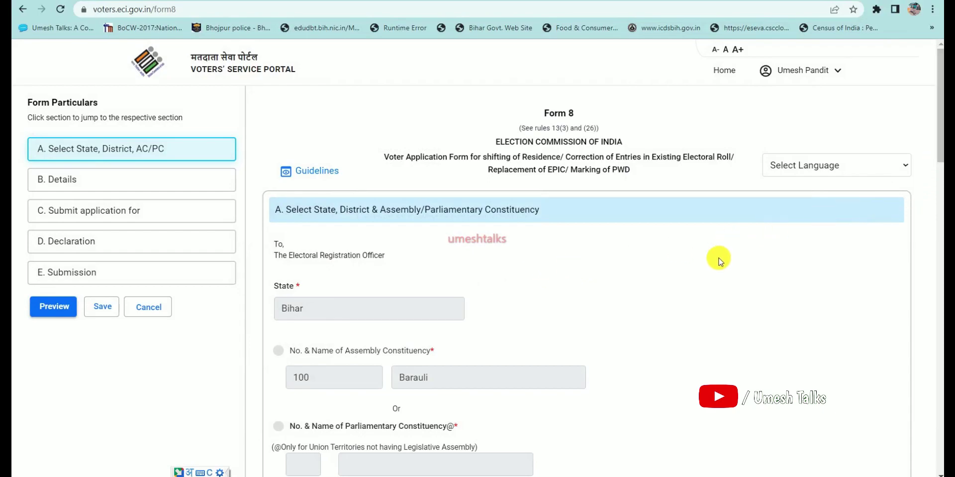
Check the form's language options, then accept the prefilled state and constituency and continue to the Details section.
left_click(783, 166)
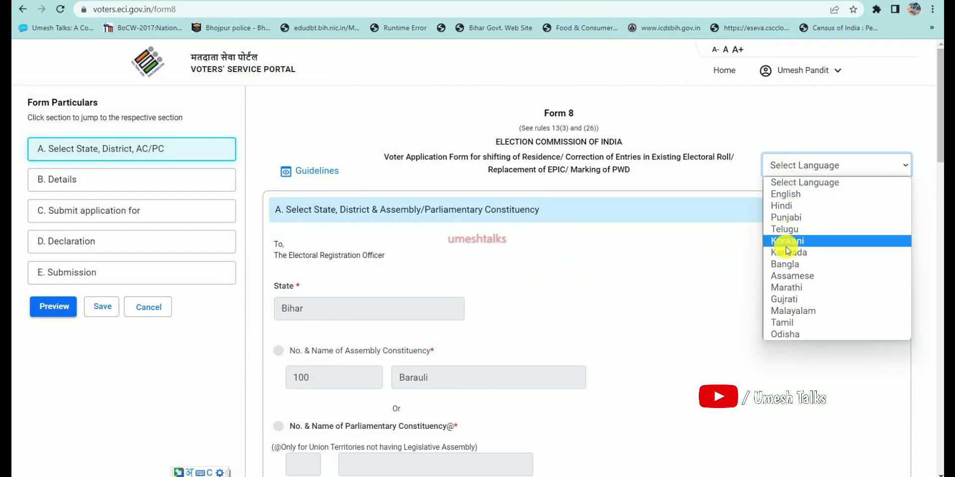
left_click(676, 219)
scroll(680, 246, "down", 4)
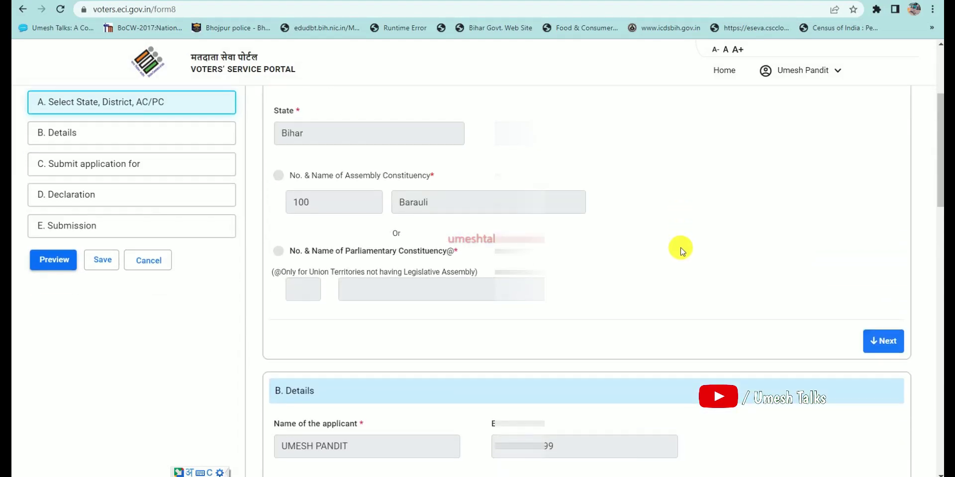
scroll(680, 249, "down", 1)
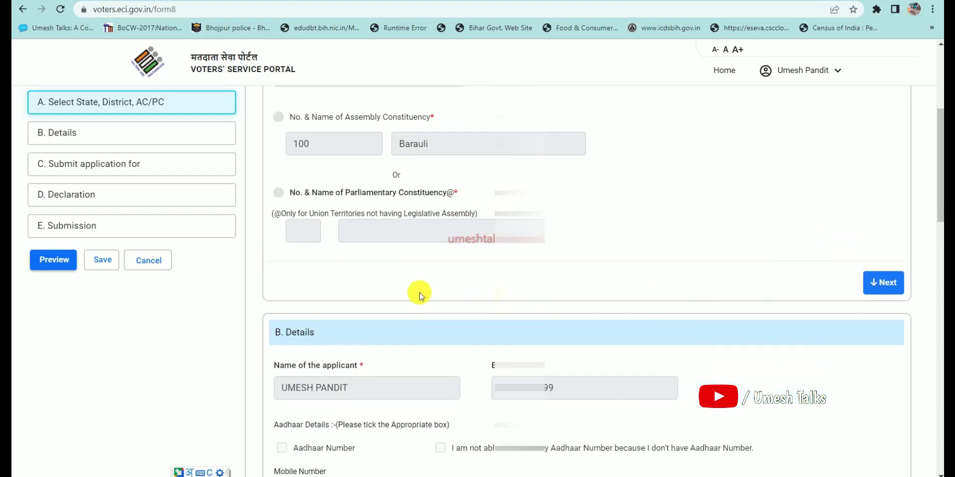
left_click(883, 282)
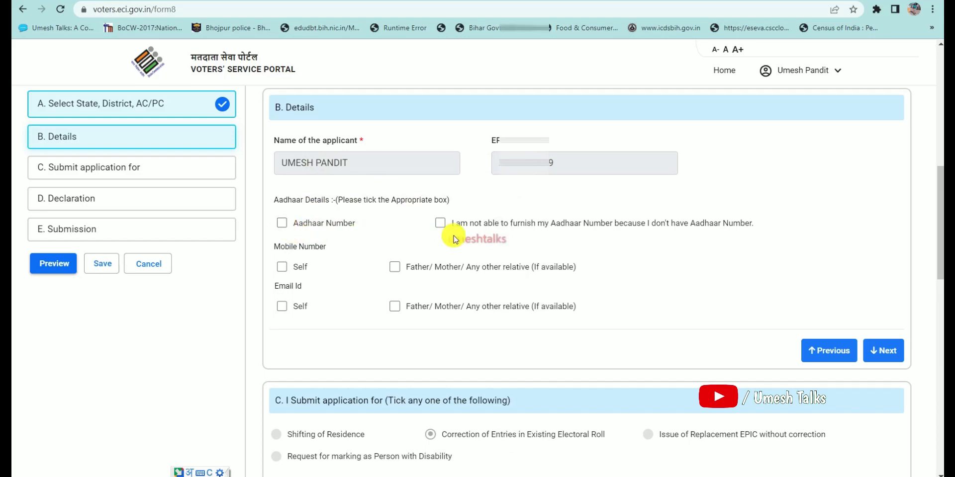
In the Details section, declare that no Aadhaar number is available, mark the mobile number and email as Self, and continue.
left_click(439, 223)
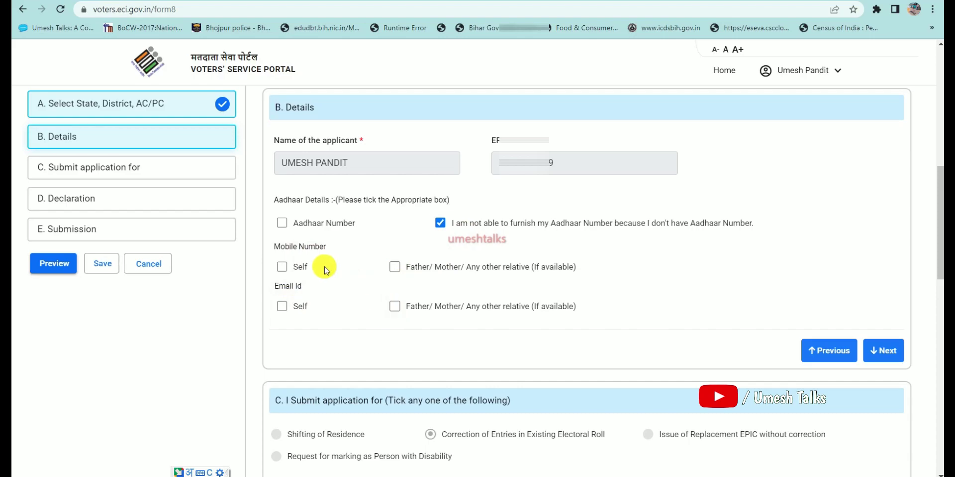
left_click(281, 266)
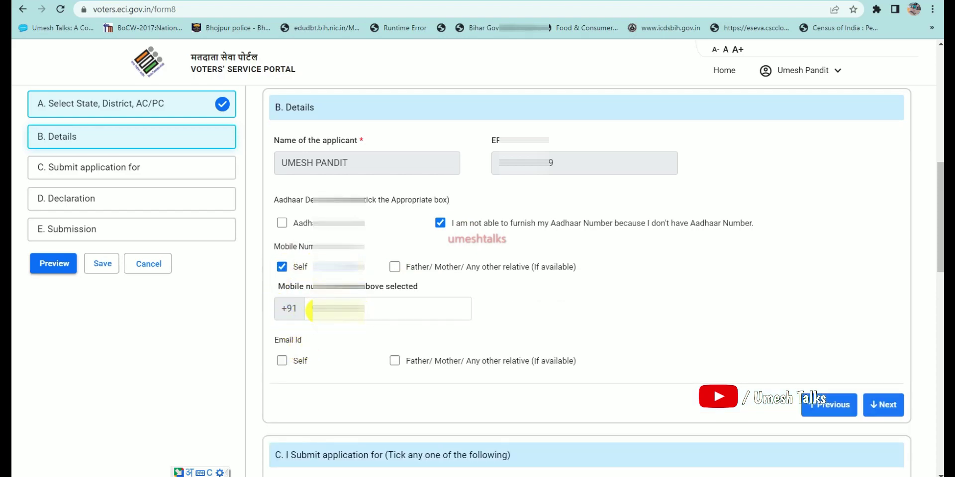
left_click(313, 309)
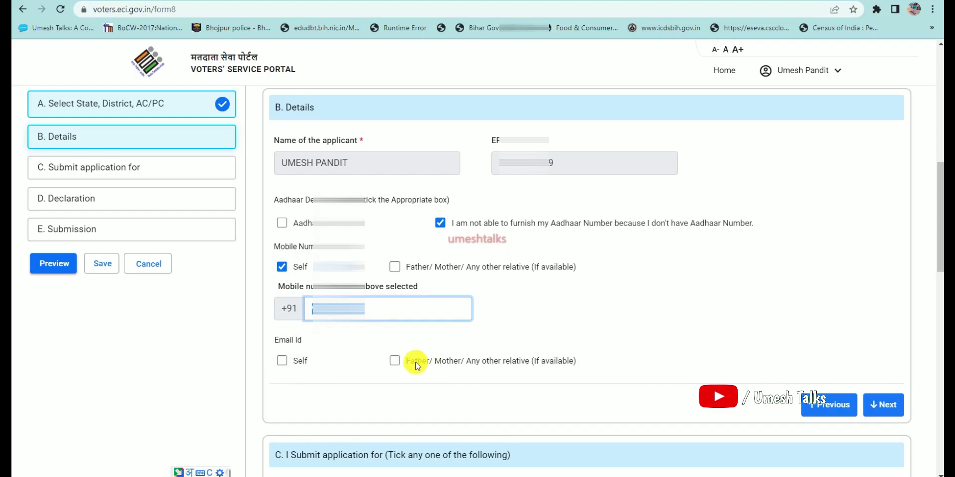
left_click(282, 362)
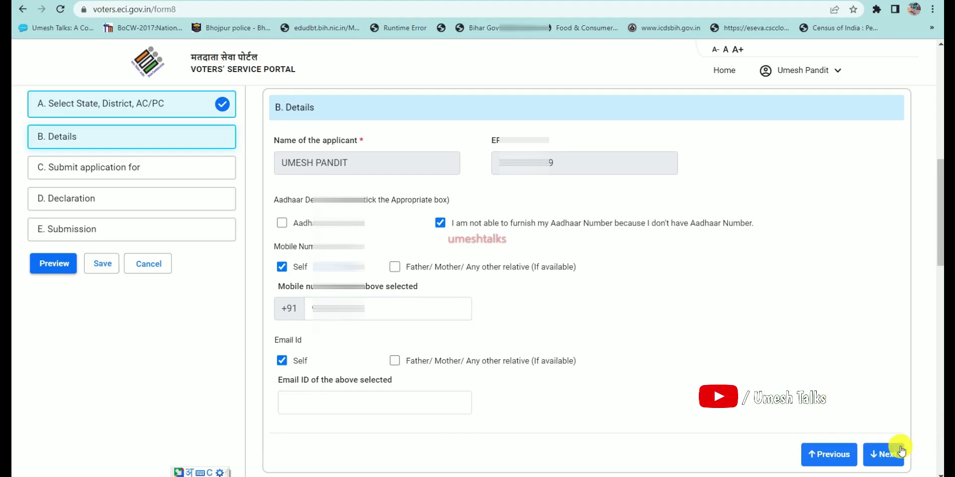
left_click(884, 454)
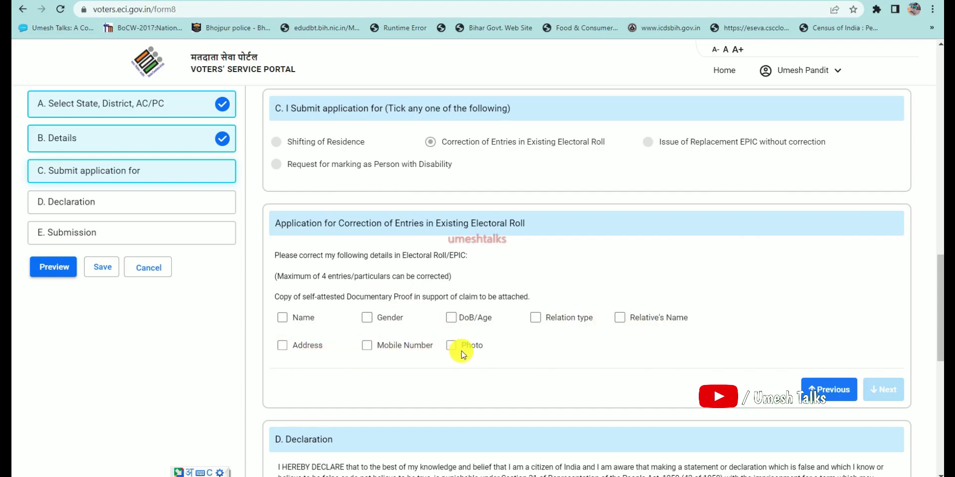
Select Mobile Number as the entry to correct and complete the declaration with Barauli as the place.
left_click(367, 347)
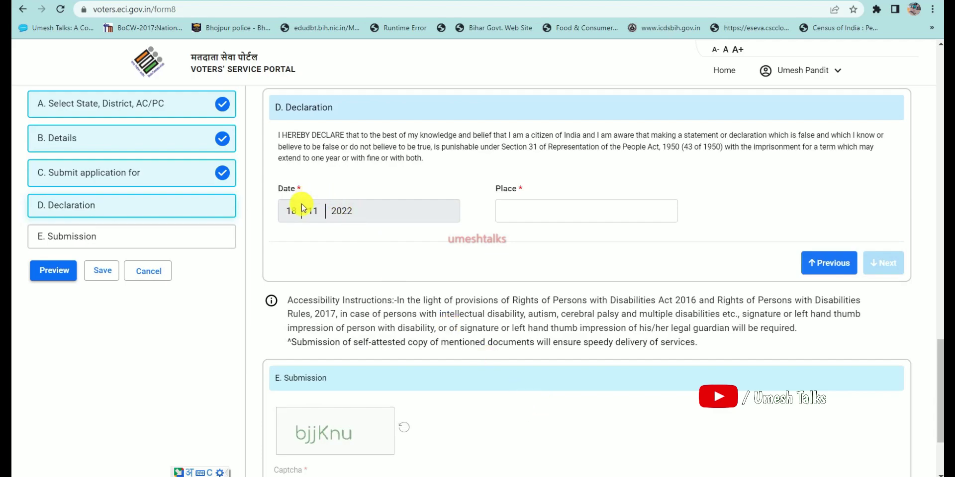
left_click(888, 262)
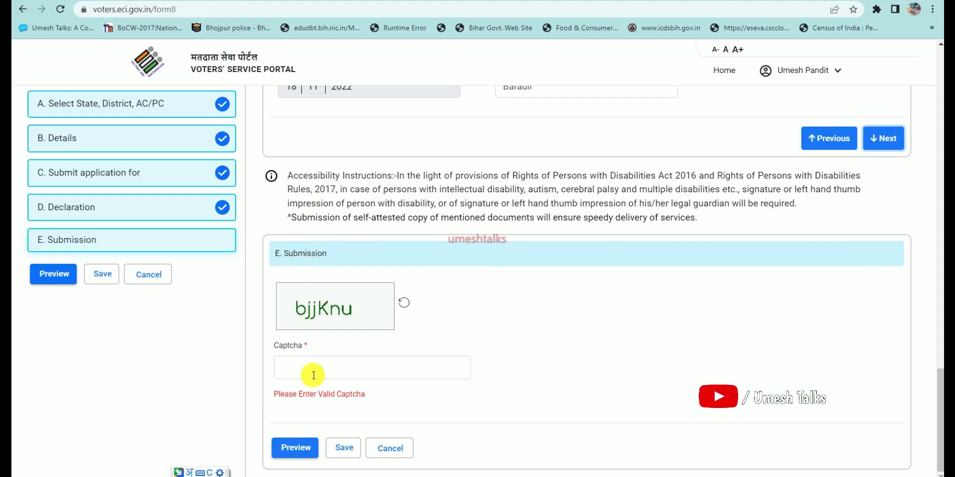
Complete the captcha, open the Form 8 preview and examine all entered details through to the end of the form.
left_click(303, 451)
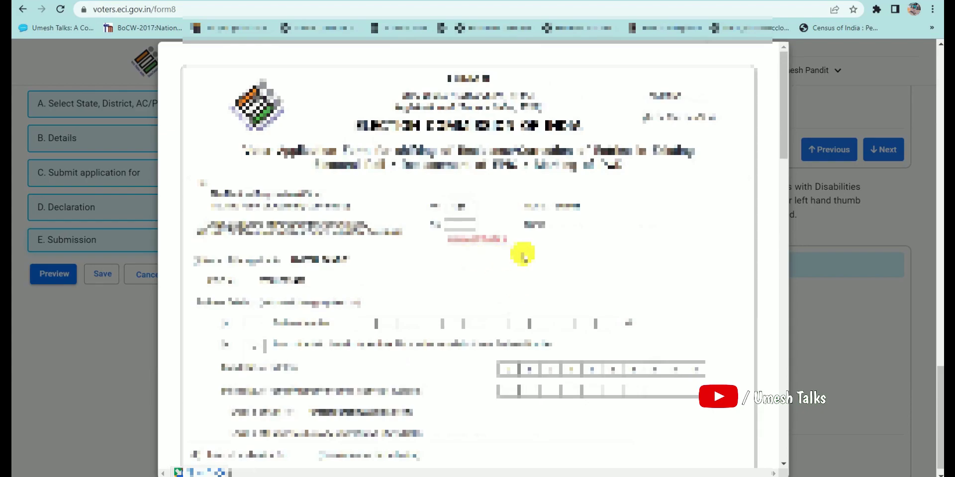
scroll(619, 255, "down", 4)
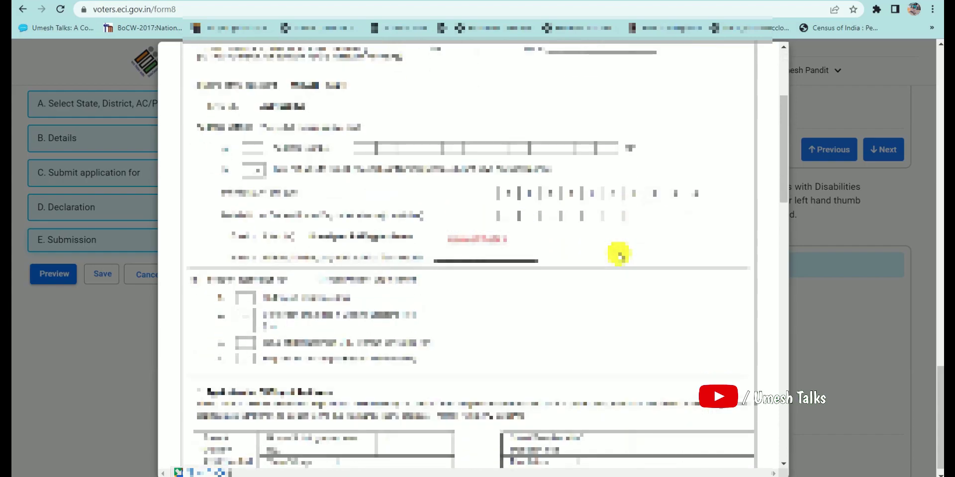
scroll(618, 255, "down", 1)
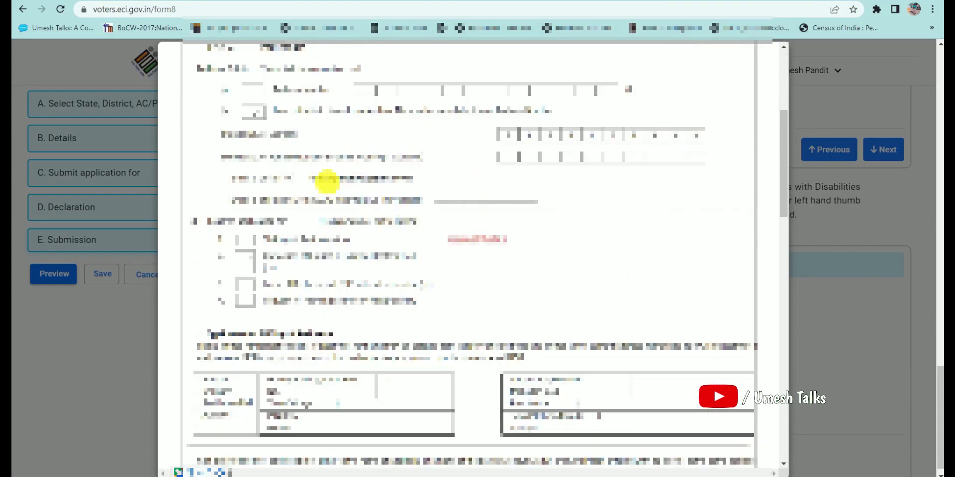
scroll(474, 186, "down", 5)
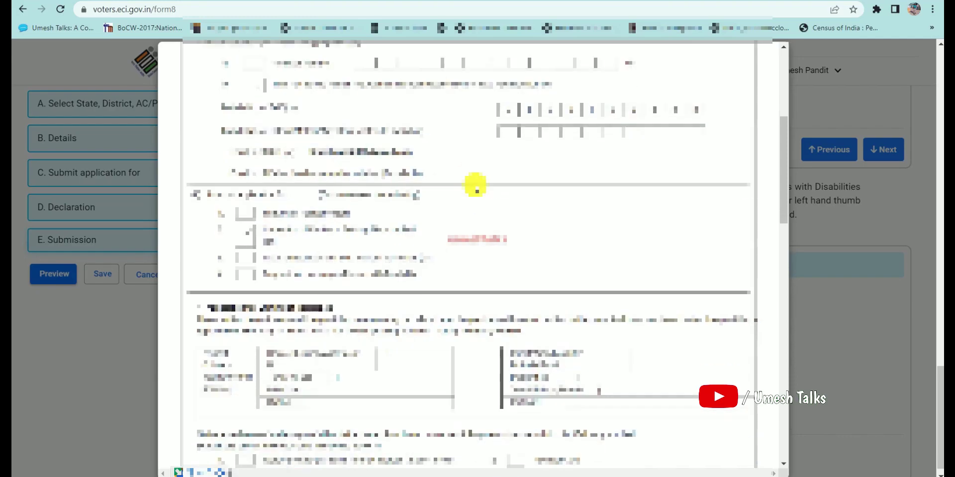
scroll(515, 231, "down", 2)
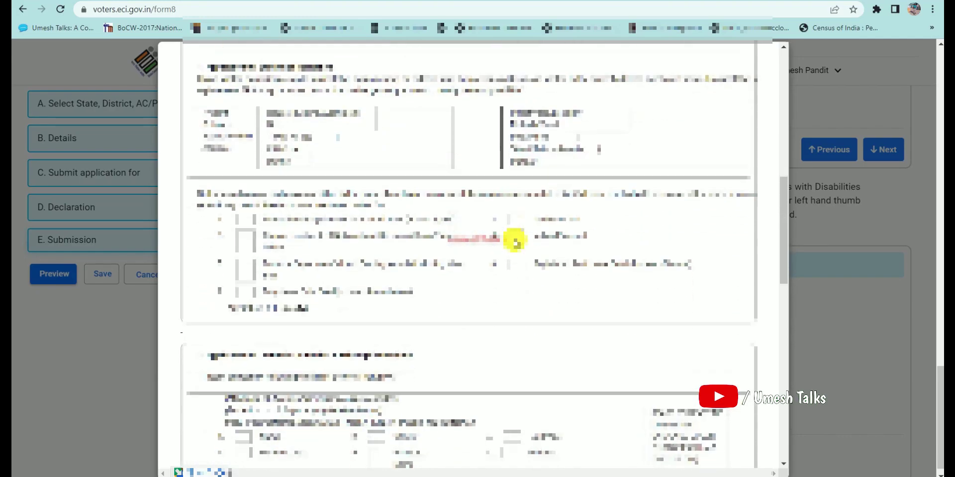
scroll(472, 245, "down", 4)
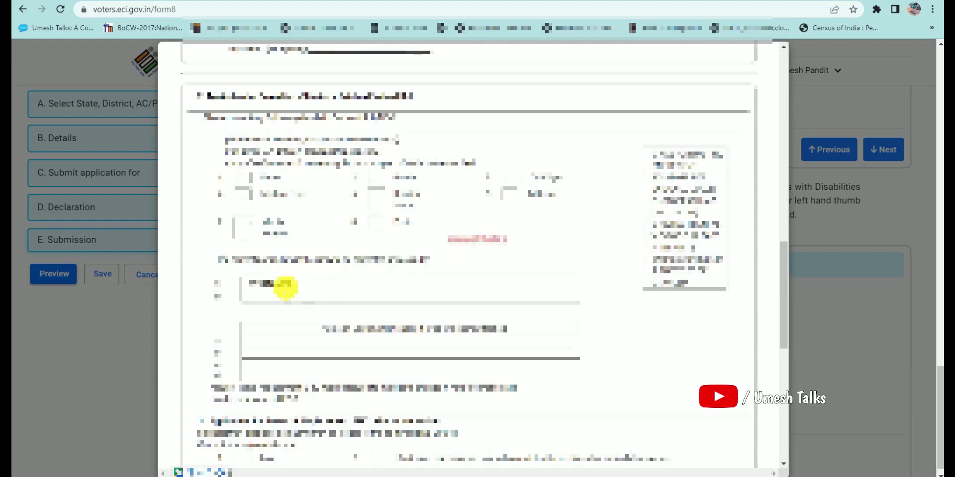
scroll(433, 287, "down", 3)
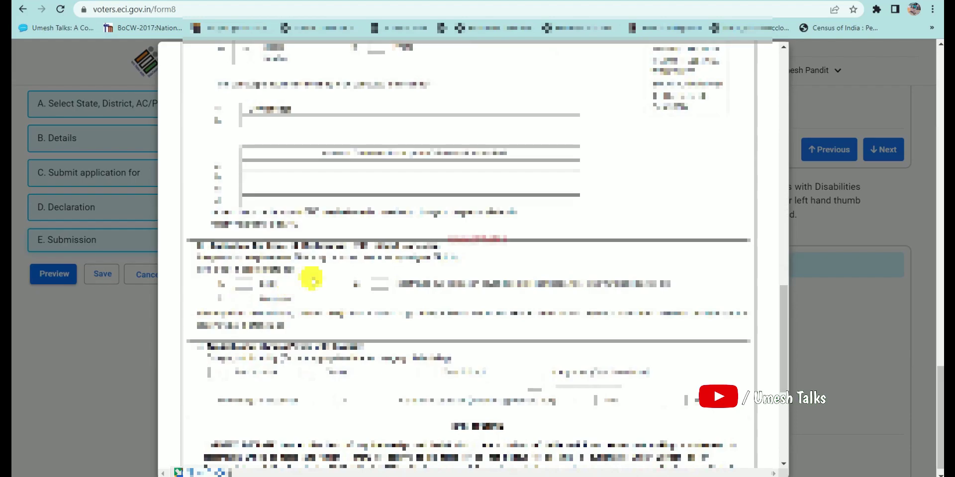
scroll(544, 296, "down", 1)
scroll(544, 297, "down", 5)
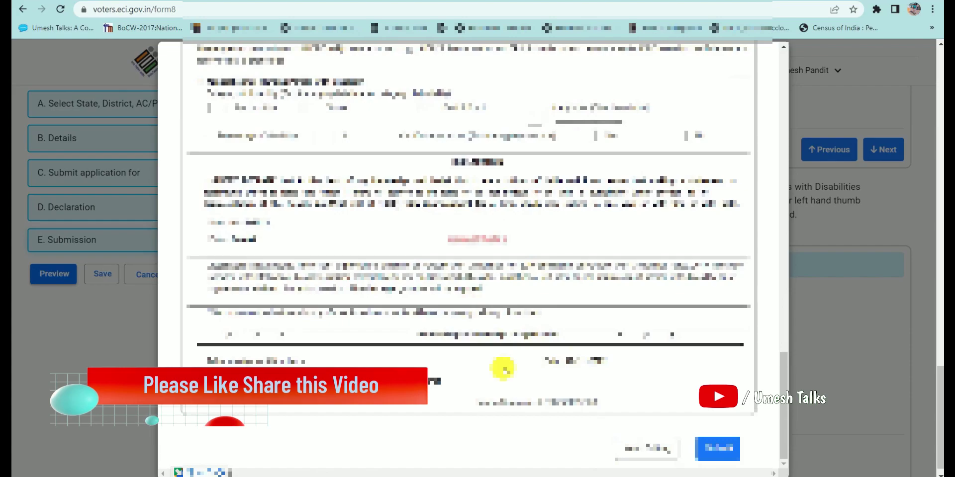
scroll(503, 369, "up", 6)
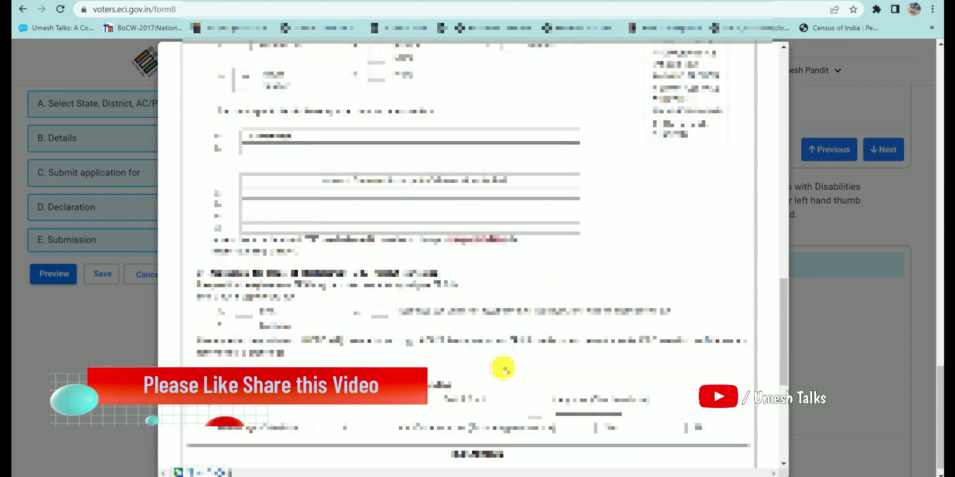
scroll(503, 369, "down", 6)
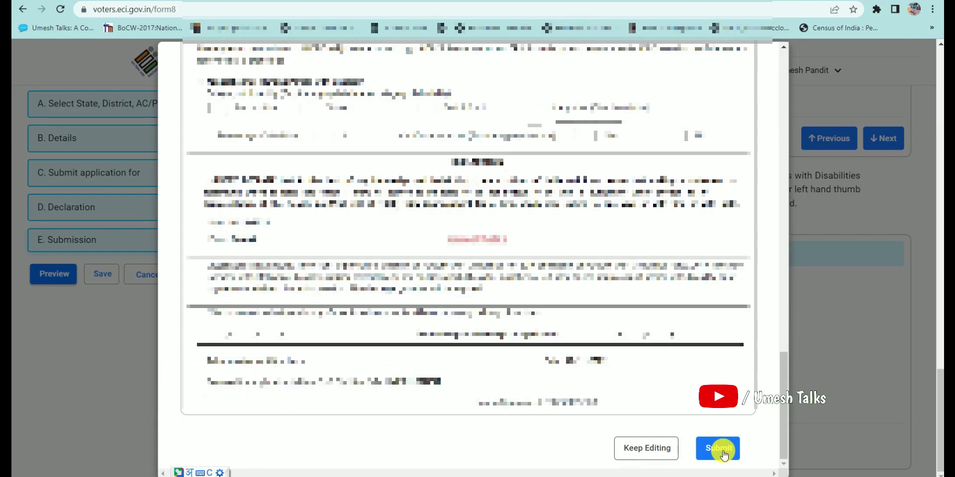
Submit Form 8, confirm the submission and copy the generated reference number from the acknowledgment.
left_click(720, 447)
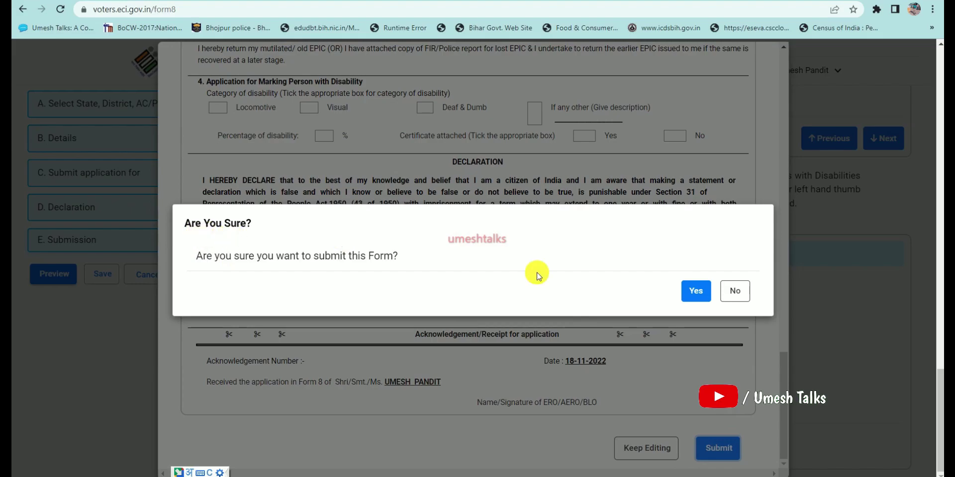
left_click(698, 291)
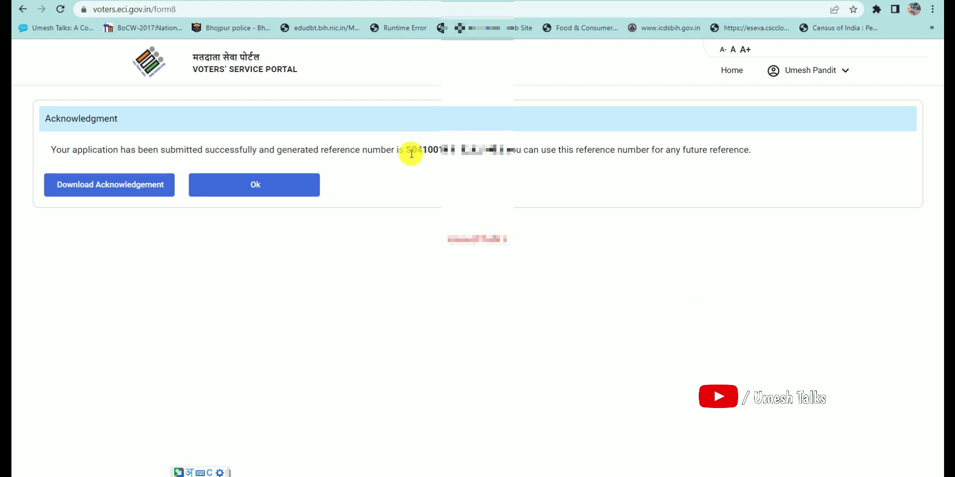
left_click_drag(408, 149, 502, 149)
right_click(479, 156)
left_click(494, 162)
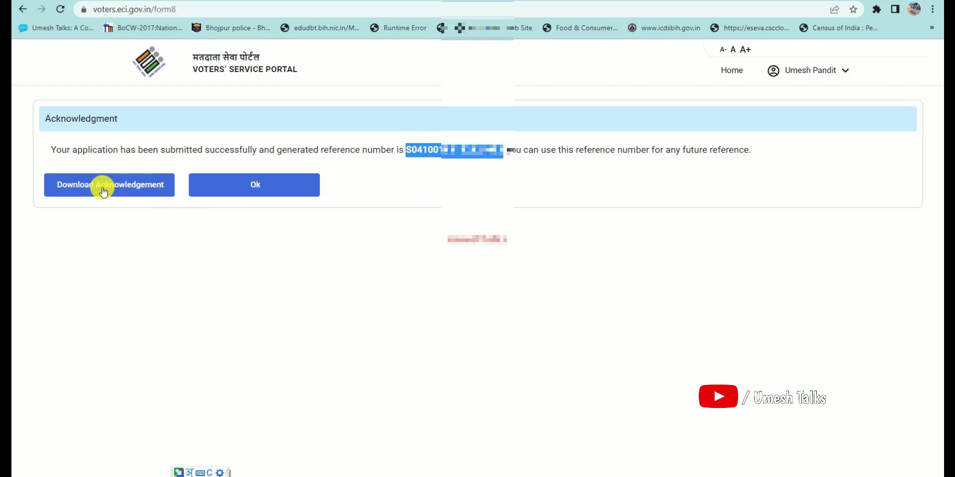
Download the application acknowledgement and close the acknowledgment page to return to the portal's homepage.
left_click(130, 192)
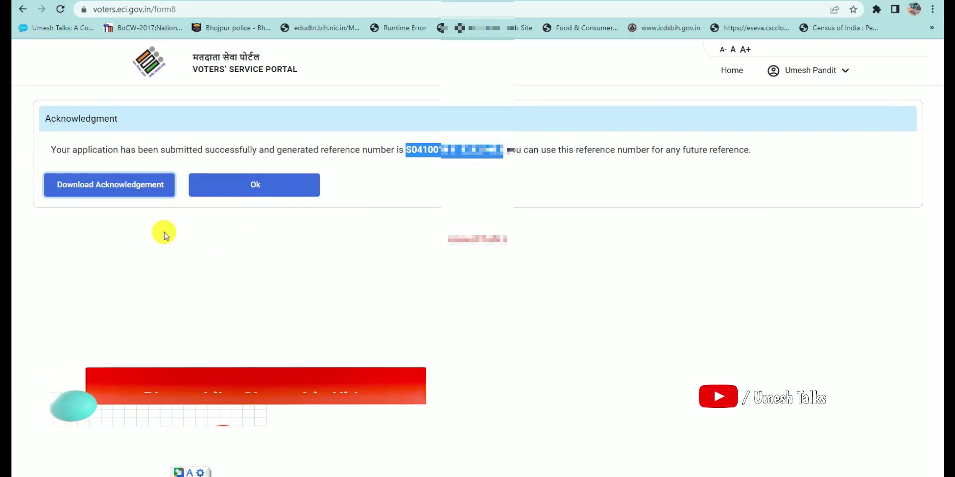
left_click(254, 185)
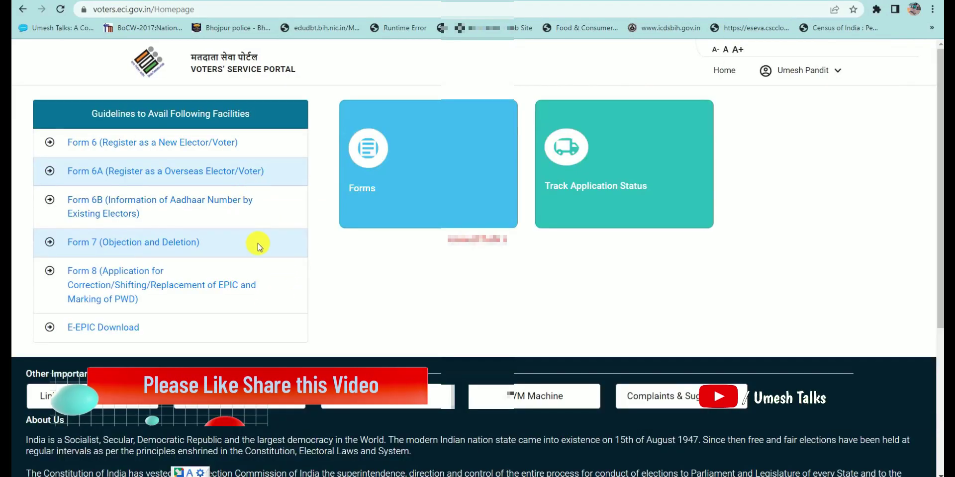
Open application status tracking and review the Details and Contact Information search options before returning to Reference Number.
left_click(598, 187)
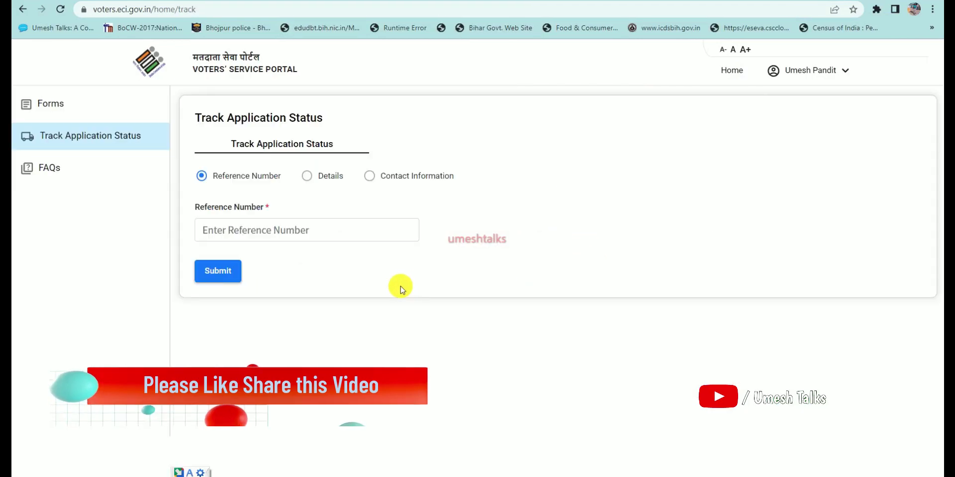
left_click(306, 177)
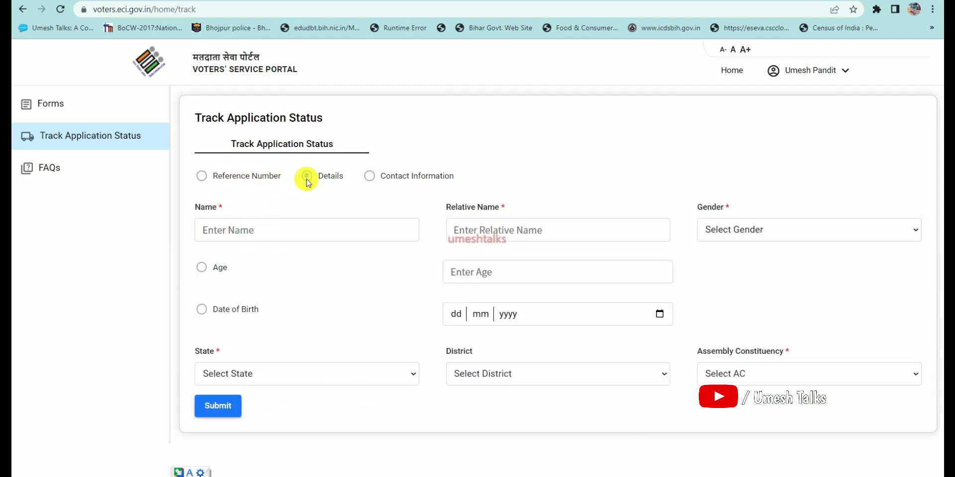
left_click(368, 177)
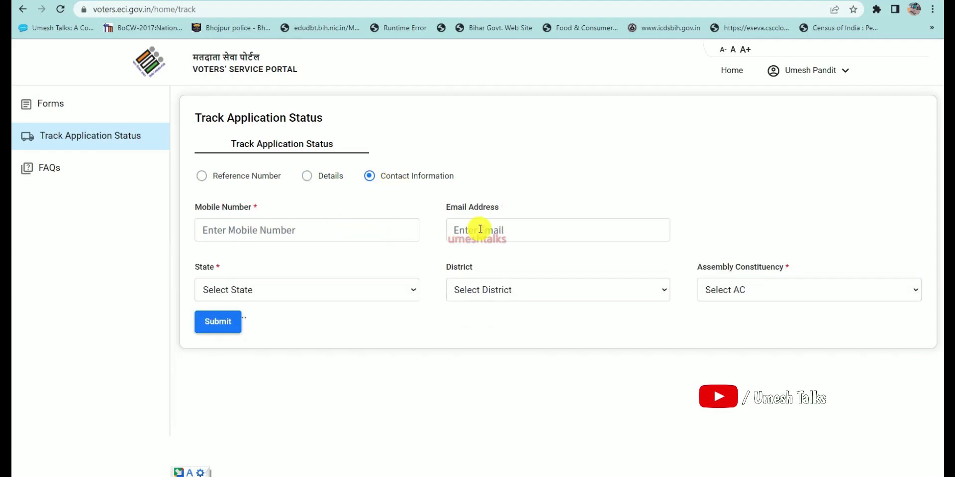
left_click(201, 176)
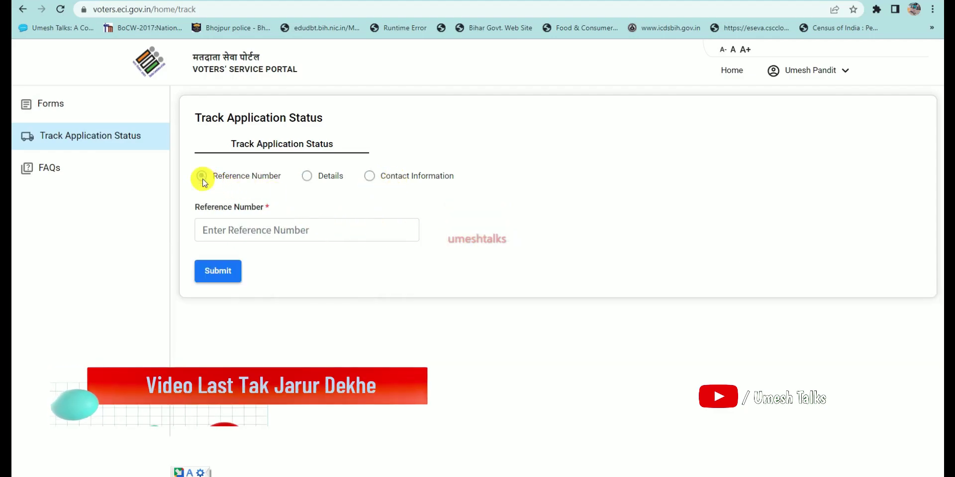
Track the application with the copied reference number and expand the status details of the Form 8 entry.
right_click(251, 234)
left_click(277, 321)
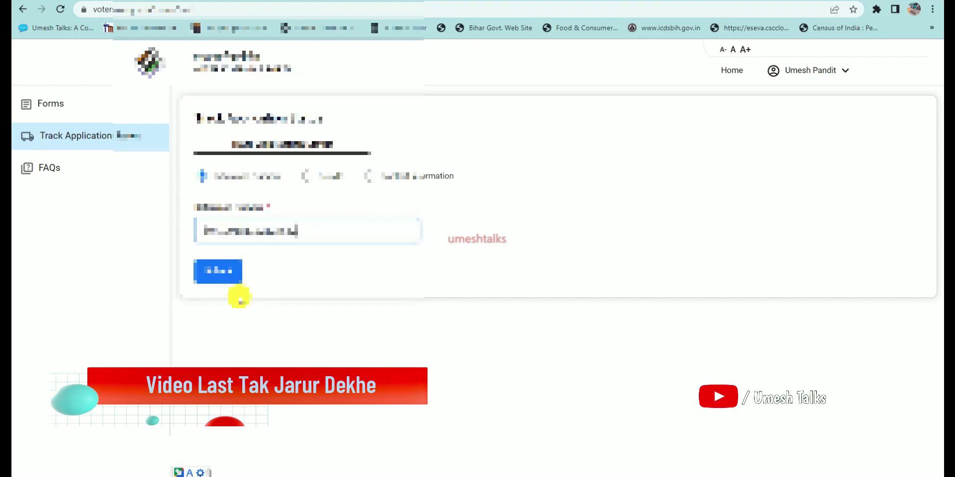
left_click(223, 272)
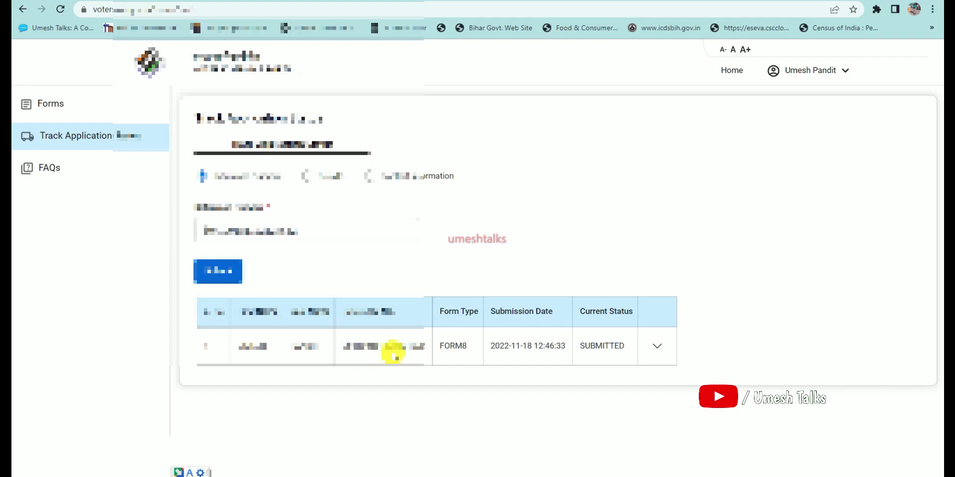
left_click(657, 348)
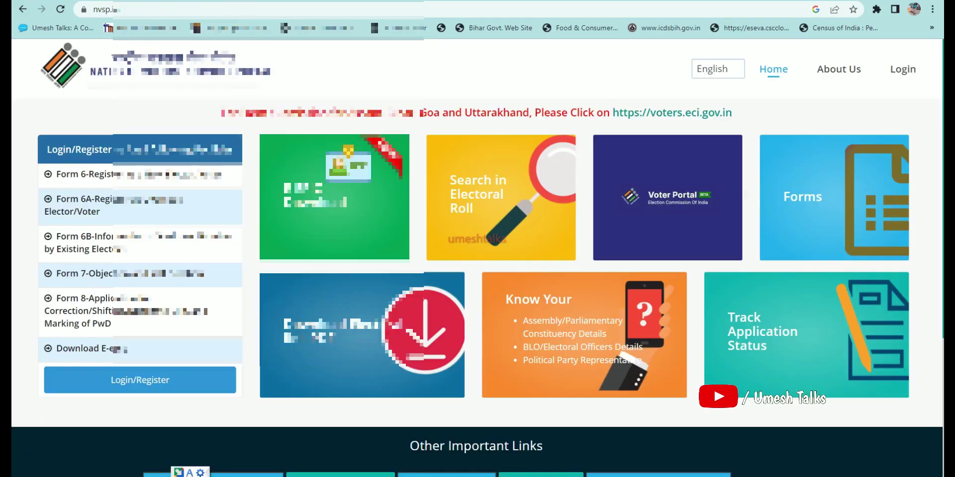
On the National Voters' Service Portal (nvsp.in), open the e-EPIC download and log in with the saved credentials and captcha.
left_click(306, 200)
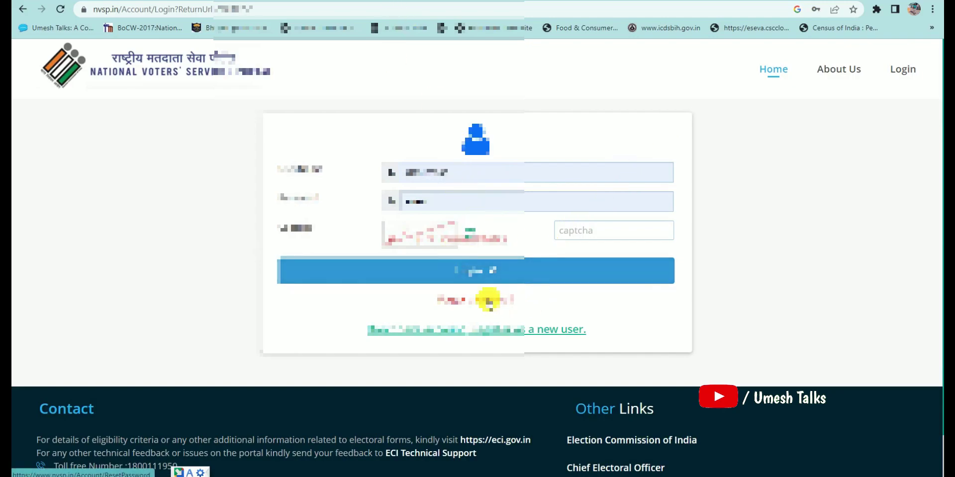
left_click(486, 279)
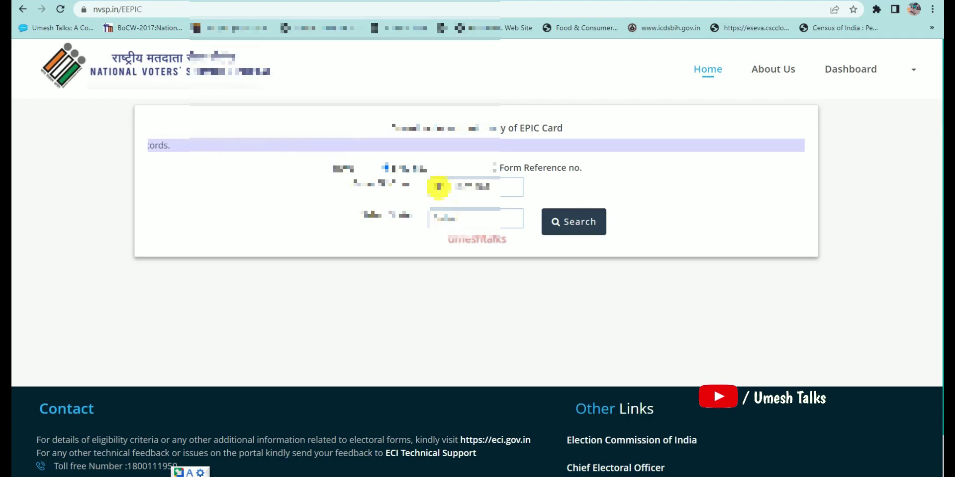
Select Bihar as the state and search for the e-EPIC card by the elector's EPIC number.
left_click(443, 219)
left_click(480, 280)
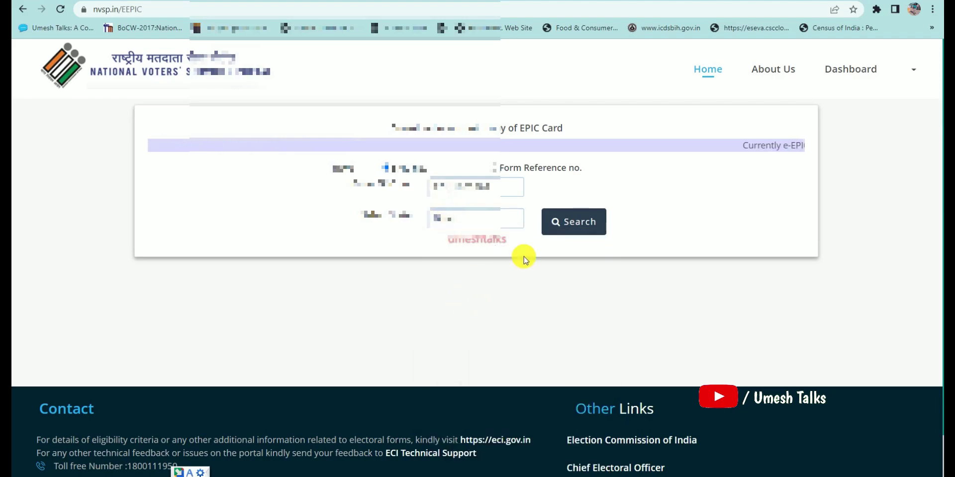
left_click(565, 221)
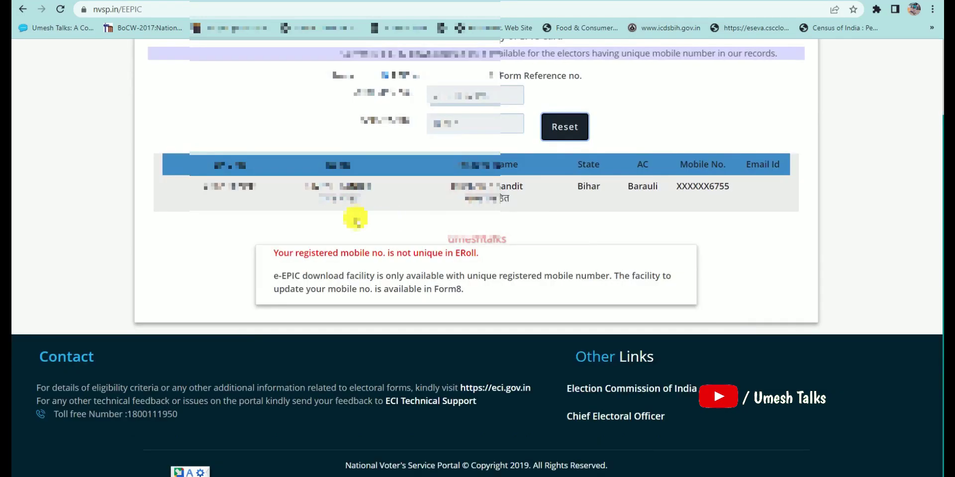